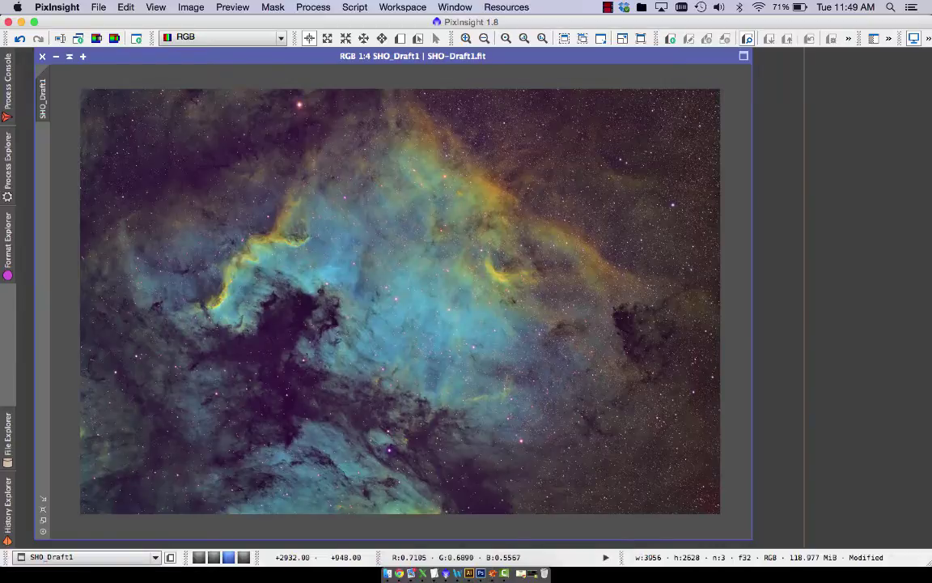
Extract SHO_Draft1's CIE L luminance as SHO_Draft1_L and apply it as a mask on SHO_Draft1
{"action": "left_click", "coordinate": [312, 7]}
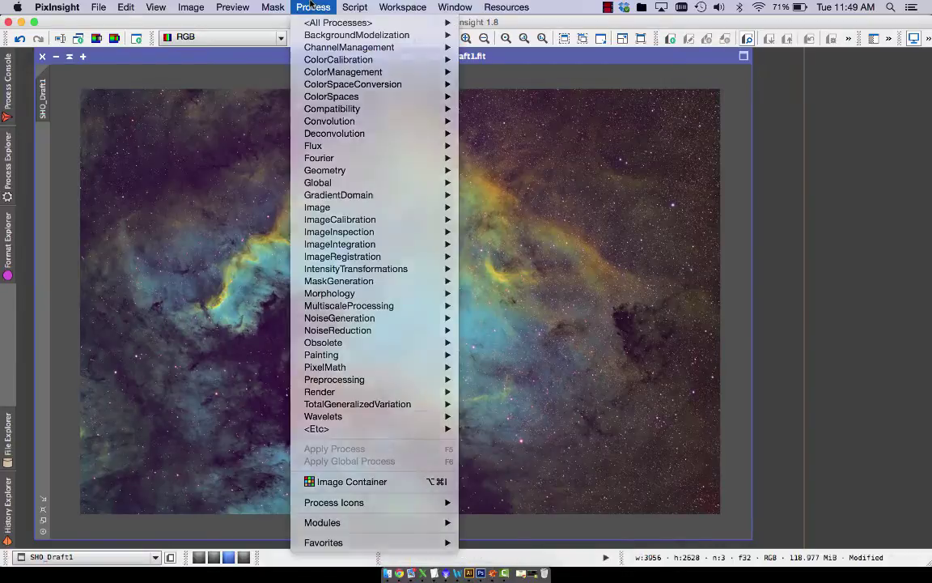
{"action": "left_click", "coordinate": [118, 30]}
{"action": "left_click", "coordinate": [98, 39]}
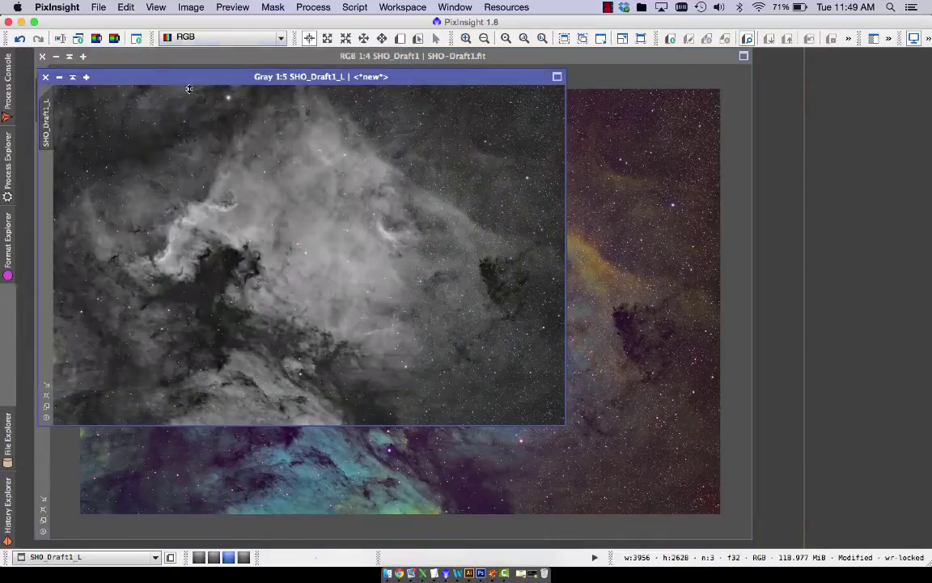
{"action": "left_click_drag", "start_coordinate": [221, 75], "coordinate": [497, 118]}
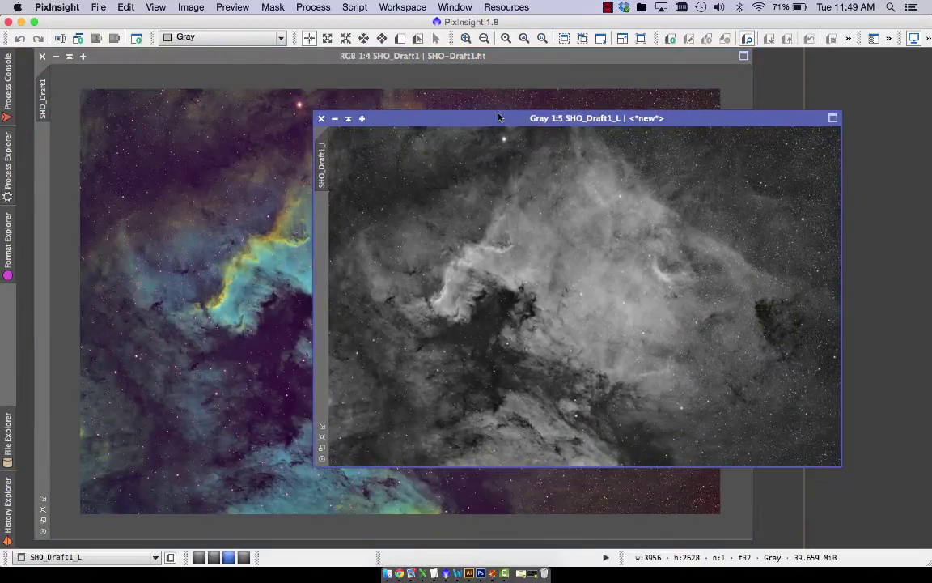
{"action": "left_click_drag", "start_coordinate": [322, 155], "coordinate": [44, 228]}
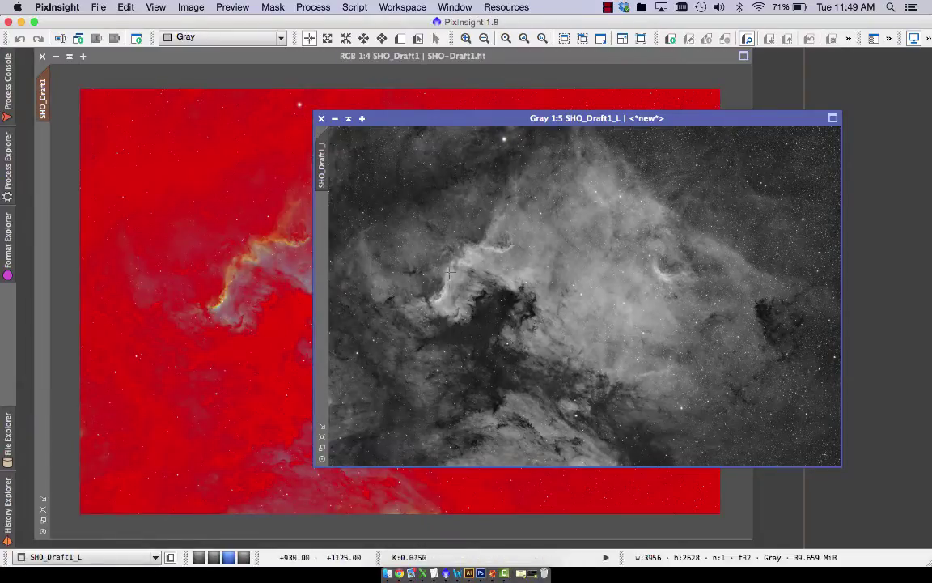
Invert the luminance mask on SHO_Draft1, then invert it back to compare
{"action": "left_click", "coordinate": [324, 99]}
{"action": "left_click", "coordinate": [273, 6]}
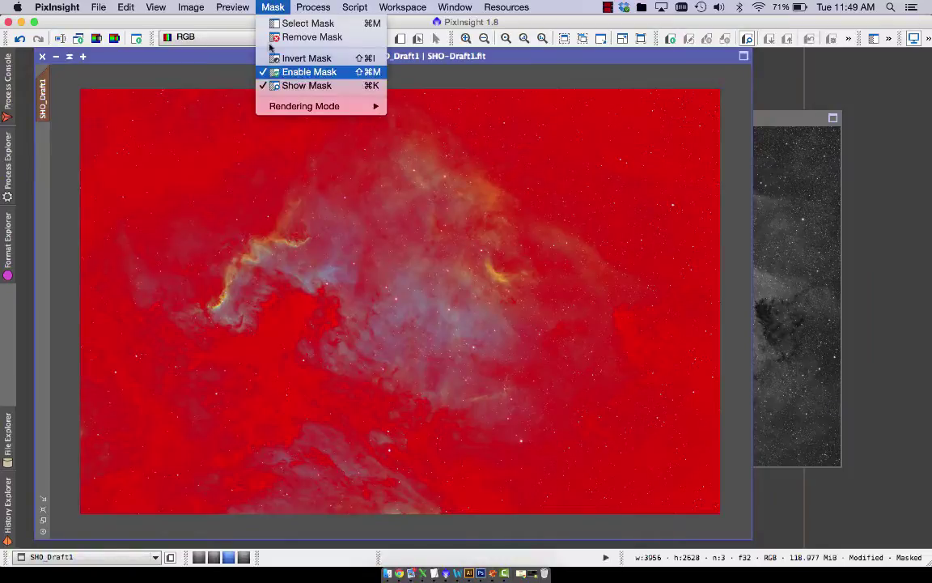
{"action": "left_click", "coordinate": [291, 59]}
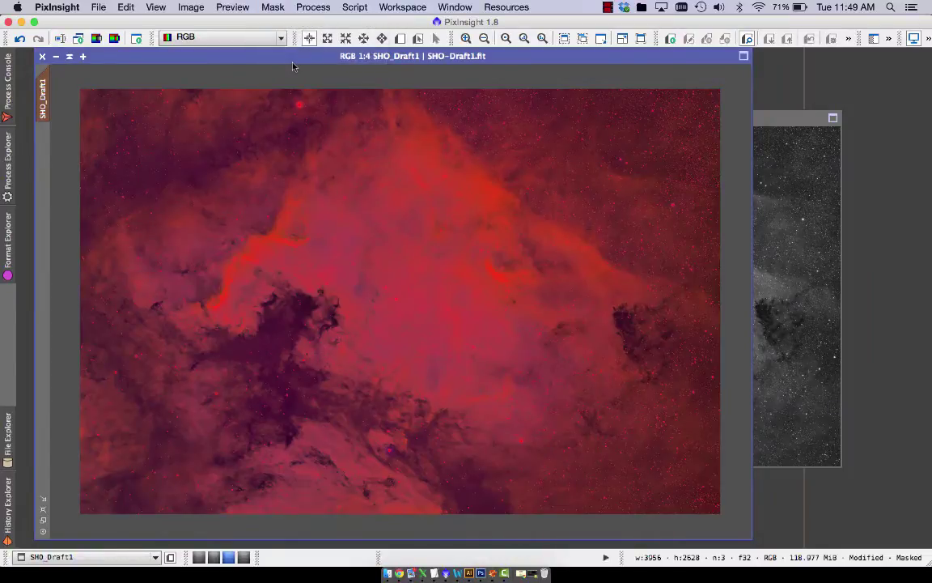
{"action": "left_click", "coordinate": [275, 6]}
{"action": "left_click", "coordinate": [292, 59]}
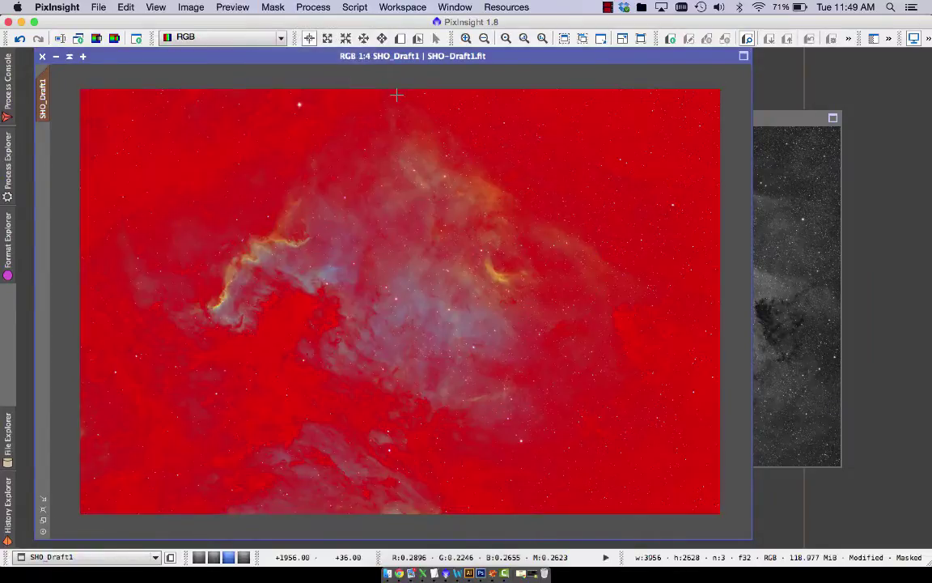
Remove the mask from SHO_Draft1 and move the luminance image aside
{"action": "left_click", "coordinate": [283, 7]}
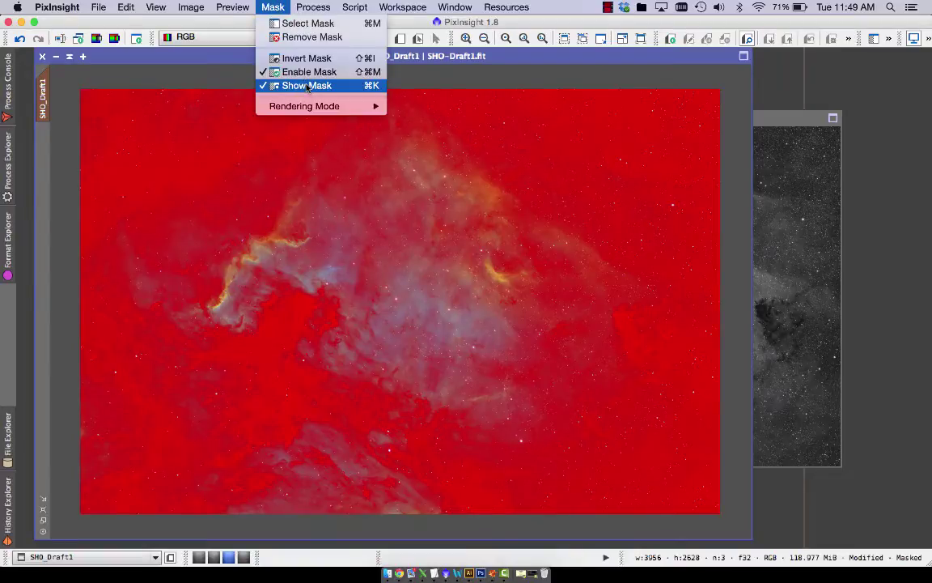
{"action": "left_click", "coordinate": [301, 38]}
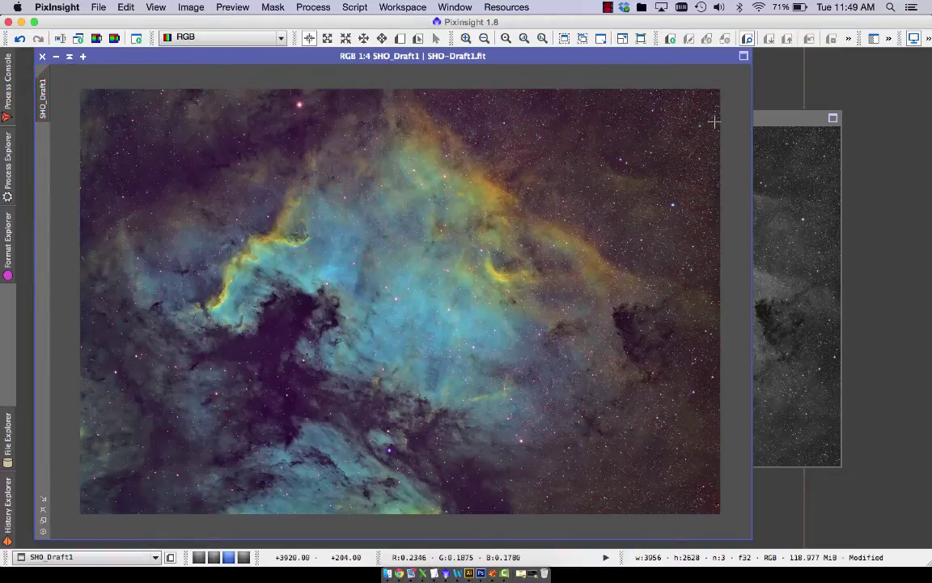
{"action": "left_click_drag", "start_coordinate": [773, 119], "coordinate": [577, 121]}
Open RangeSelection from the process list and start its real-time preview
{"action": "left_click", "coordinate": [566, 65]}
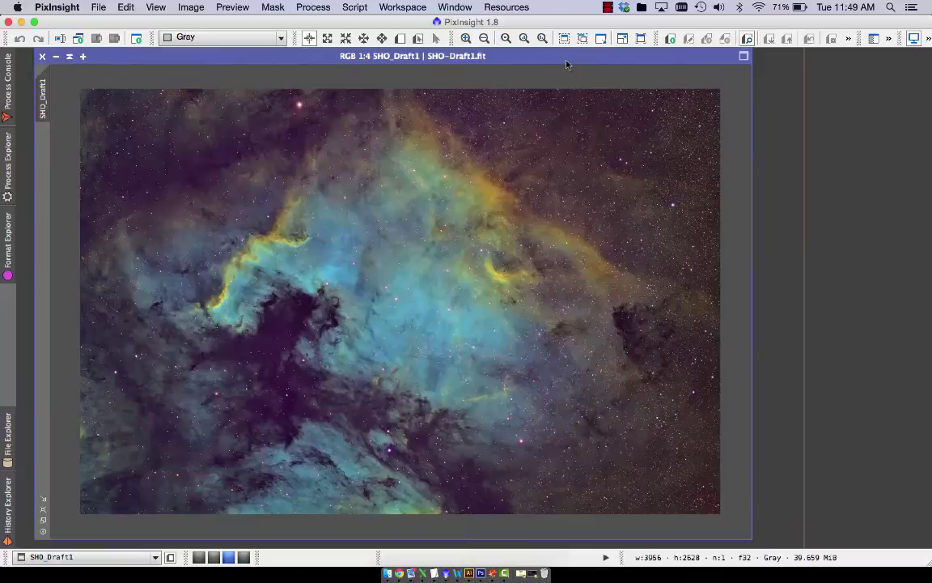
{"action": "left_click", "coordinate": [328, 6]}
{"action": "mouse_move", "coordinate": [334, 22]}
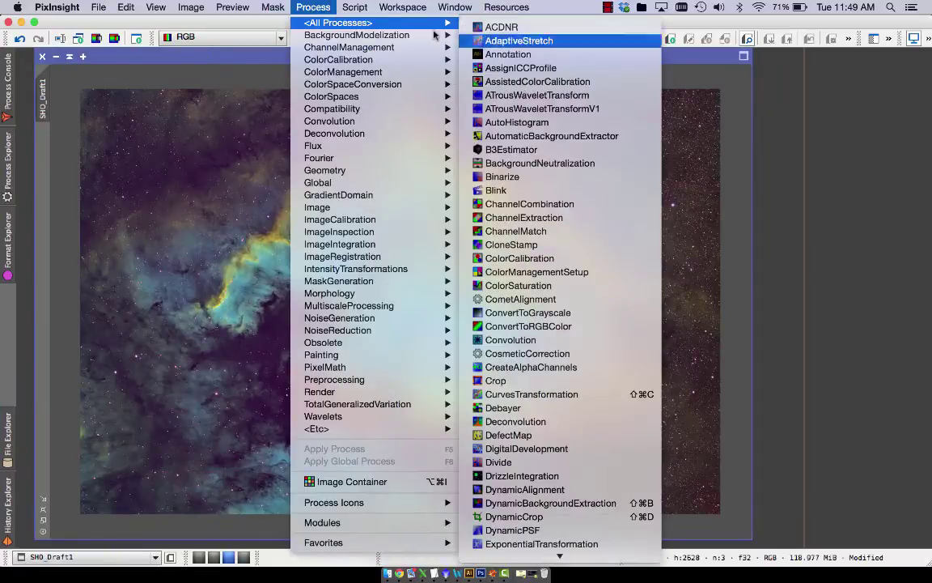
{"action": "scroll", "coordinate": [544, 81], "scroll_direction": "down", "scroll_amount": 10}
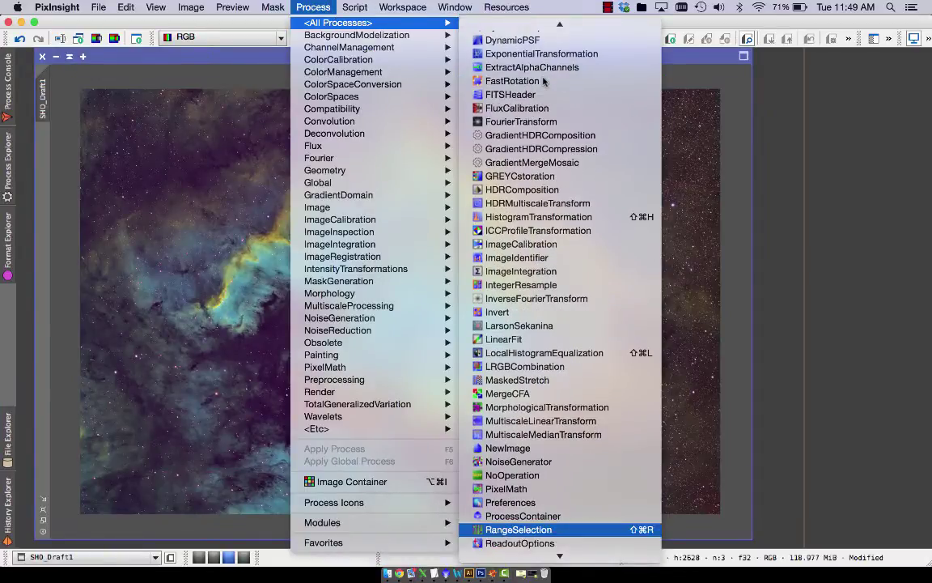
{"action": "left_click", "coordinate": [530, 530]}
{"action": "left_click_drag", "start_coordinate": [742, 115], "coordinate": [683, 104]}
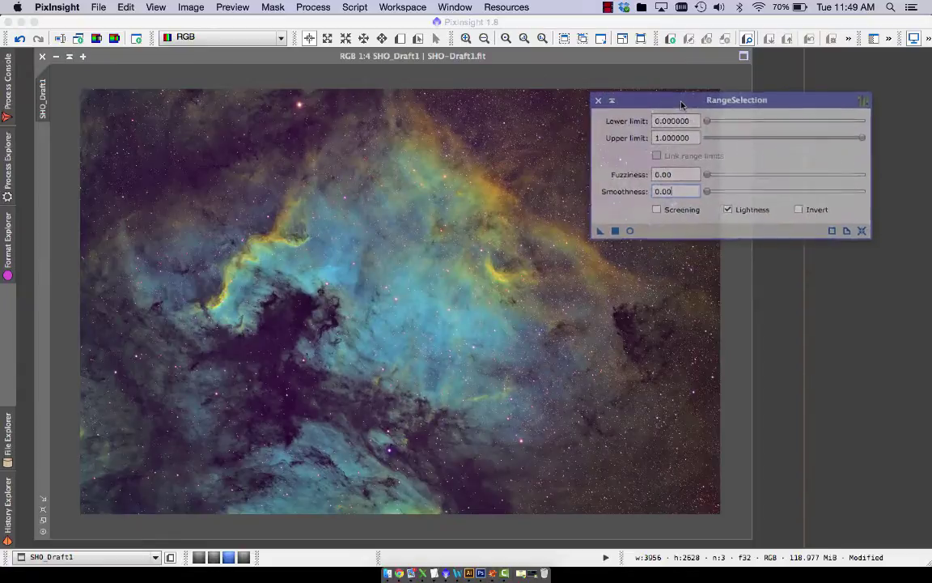
{"action": "left_click", "coordinate": [631, 230]}
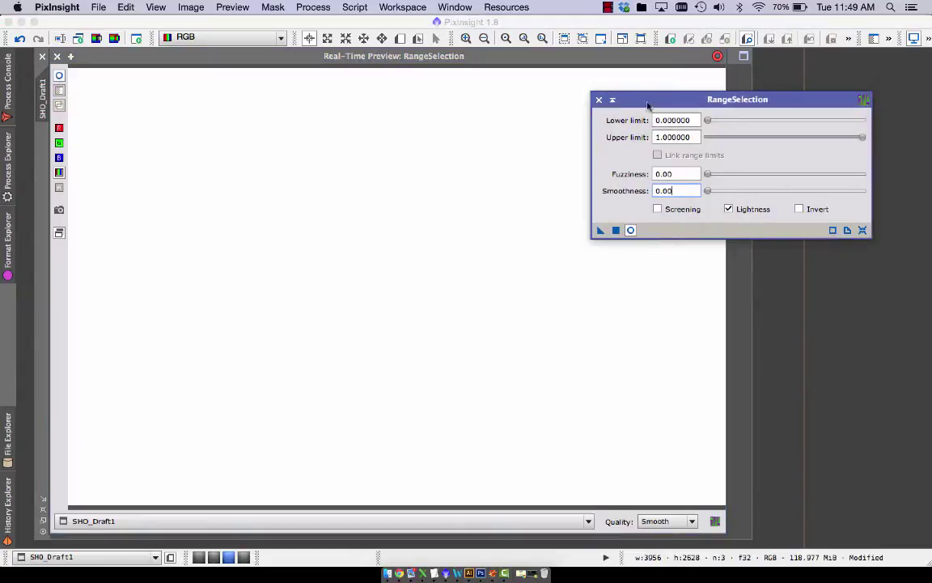
Raise the RangeSelection lower limit to 0.40 and enlarge the preview window
{"action": "left_click_drag", "start_coordinate": [648, 105], "coordinate": [672, 105]}
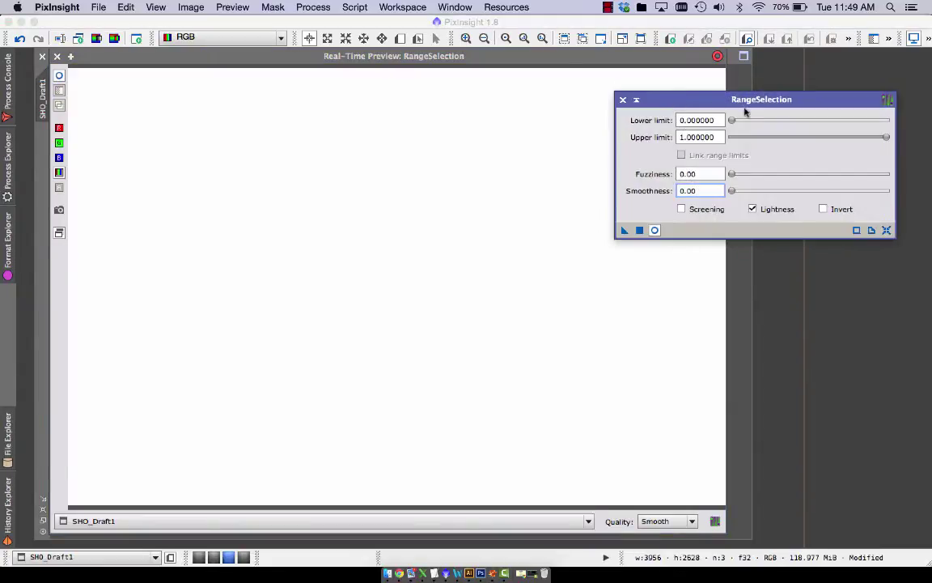
{"action": "left_click_drag", "start_coordinate": [733, 120], "coordinate": [797, 121]}
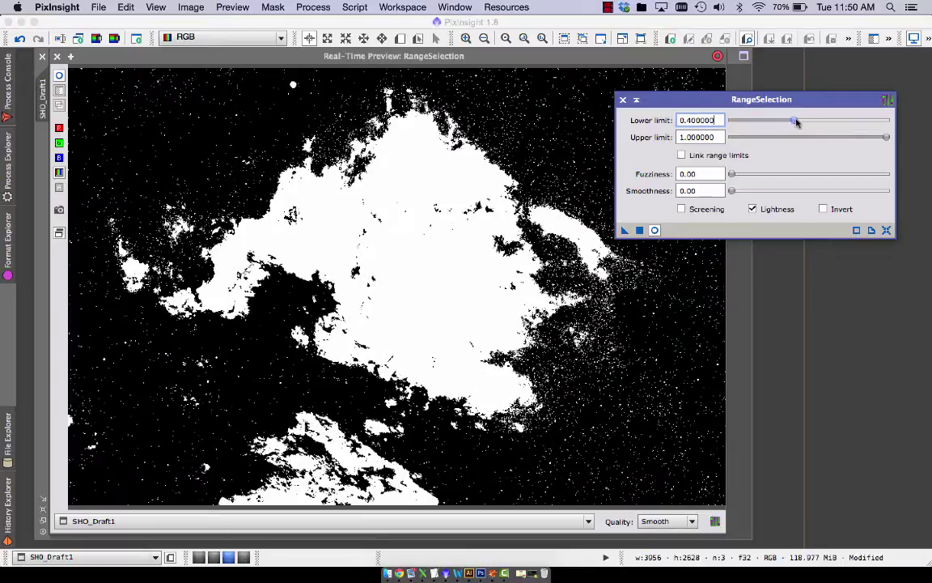
{"action": "left_click_drag", "start_coordinate": [260, 58], "coordinate": [690, 128]}
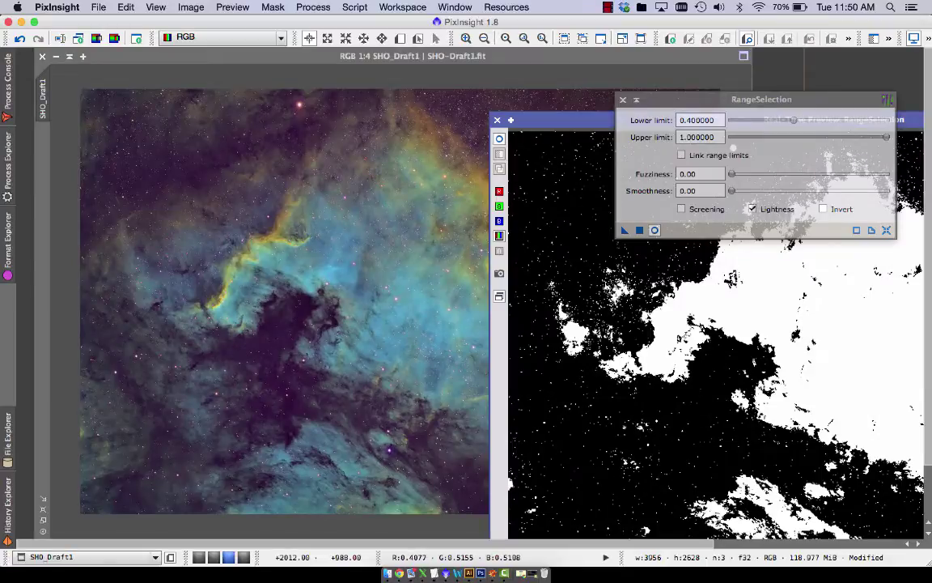
{"action": "double_click", "coordinate": [533, 119]}
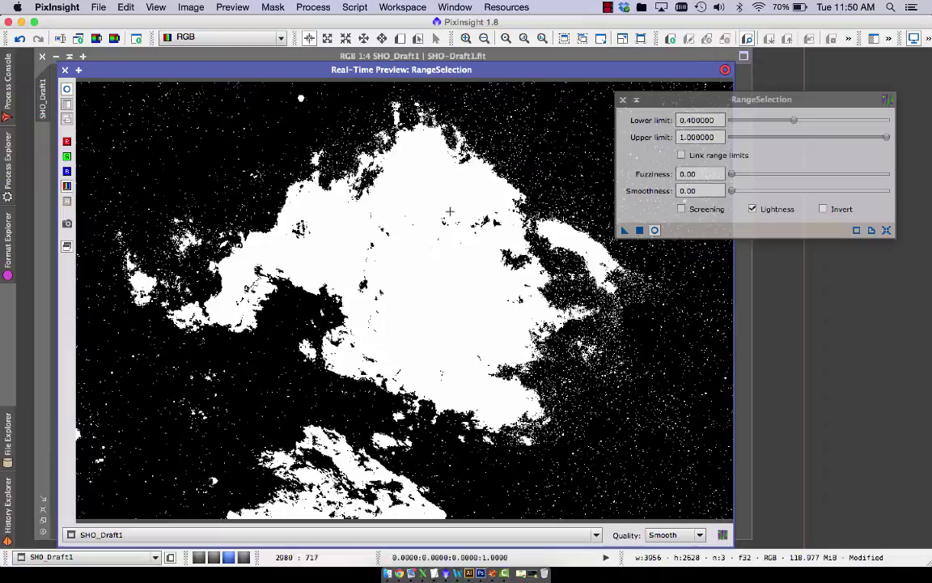
Set RangeSelection fuzziness to 0.24 and lower limit to 0.27, with smoothness 12.0
{"action": "left_click_drag", "start_coordinate": [734, 178], "coordinate": [771, 179]}
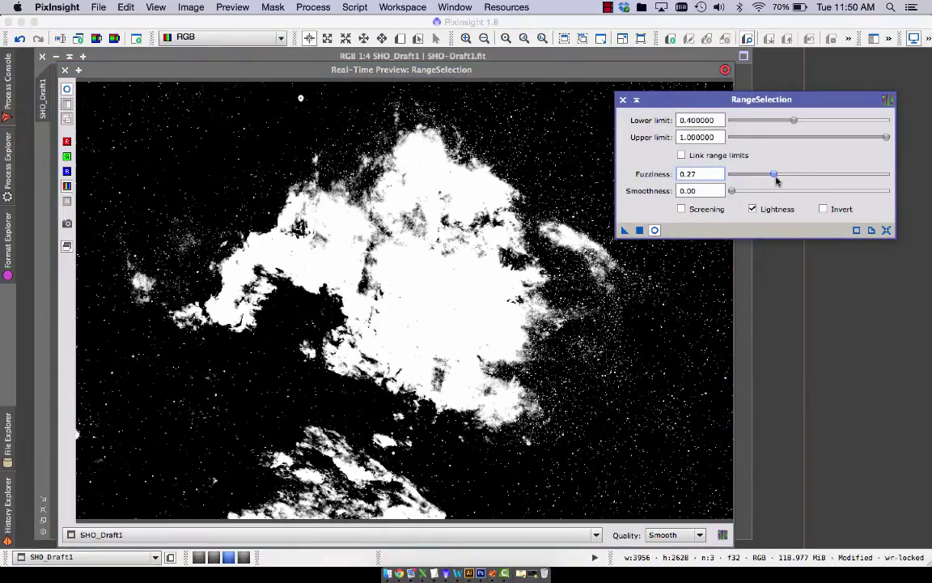
{"action": "left_click_drag", "start_coordinate": [795, 120], "coordinate": [773, 128]}
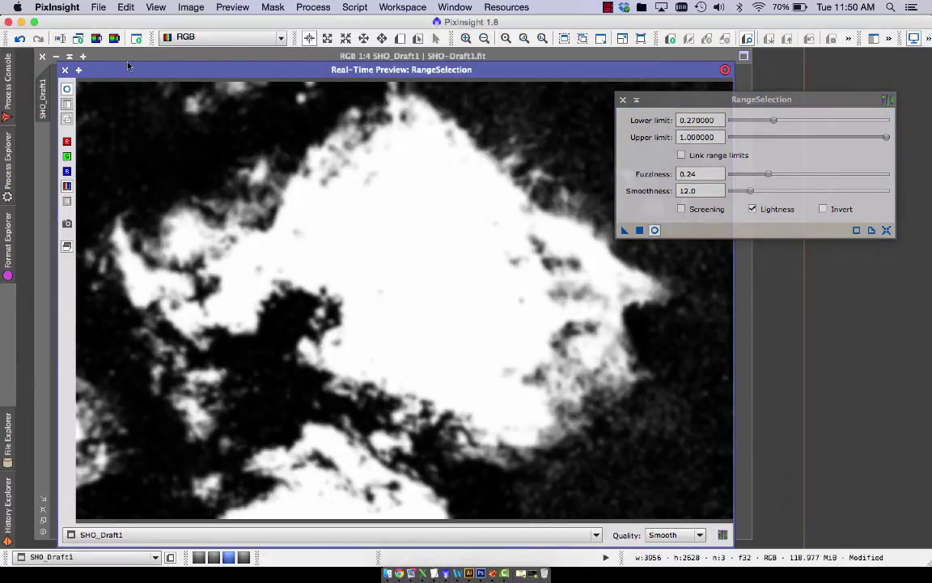
Close the preview, generate the range mask image, and apply it to SHO_Draft1
{"action": "left_click", "coordinate": [65, 70]}
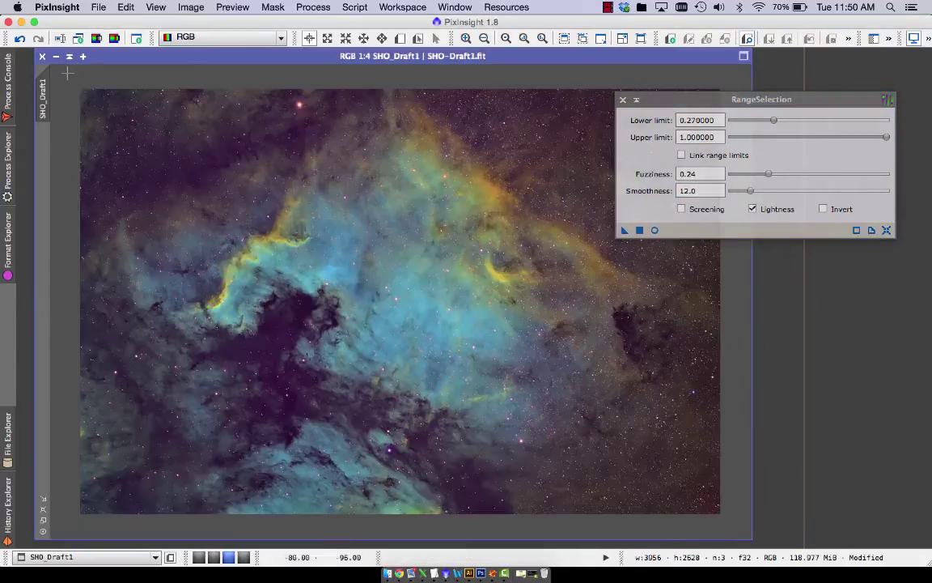
{"action": "left_click", "coordinate": [639, 230]}
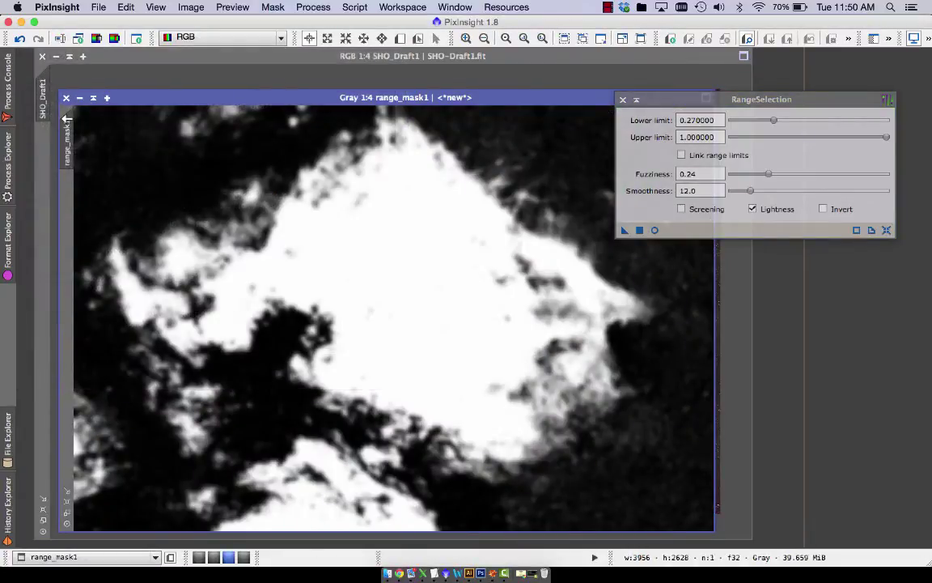
{"action": "left_click_drag", "start_coordinate": [67, 119], "coordinate": [42, 98]}
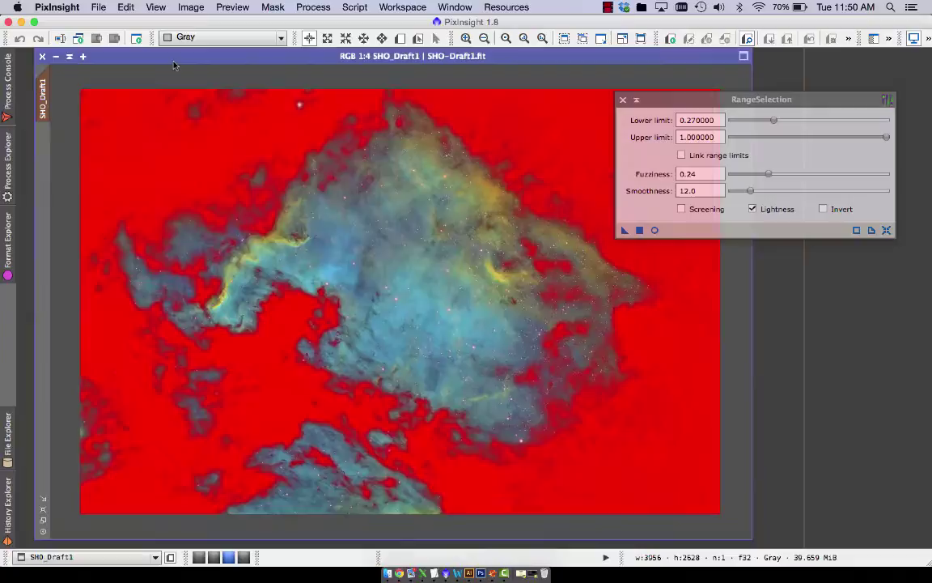
Invert the range mask and invert it back to check its coverage
{"action": "left_click", "coordinate": [273, 6]}
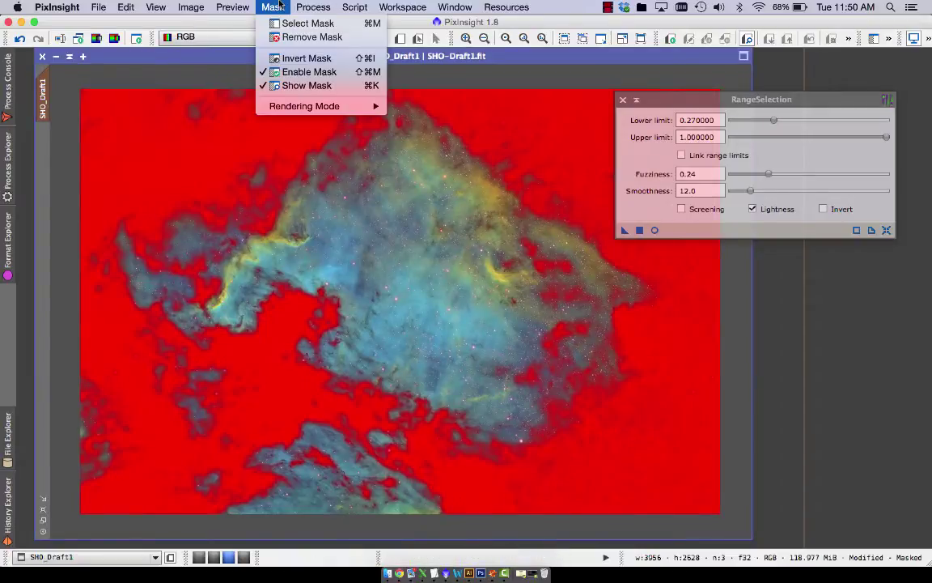
{"action": "left_click", "coordinate": [285, 59]}
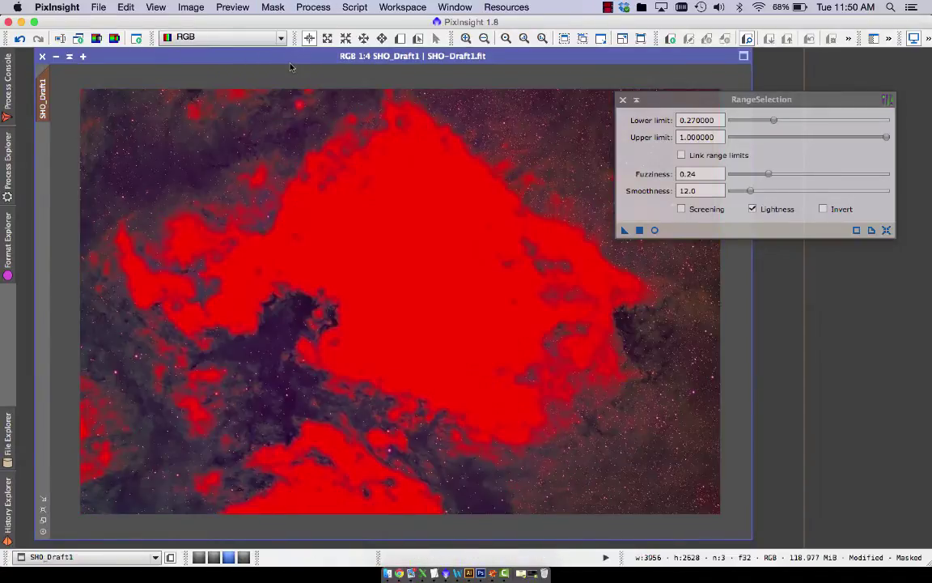
{"action": "left_click", "coordinate": [270, 6]}
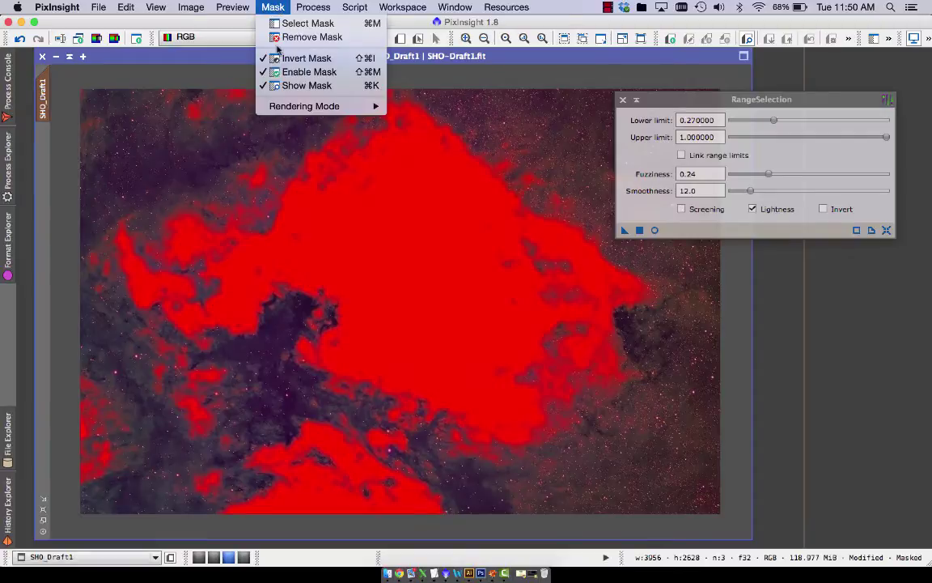
{"action": "left_click", "coordinate": [275, 53]}
Hide the red mask overlay and move the RangeSelection panel aside
{"action": "left_click", "coordinate": [275, 6]}
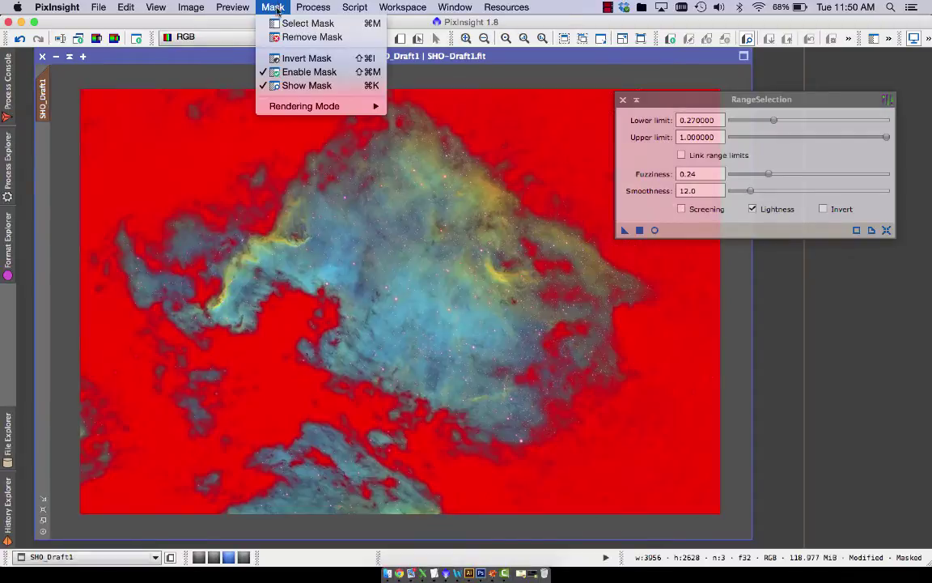
{"action": "left_click", "coordinate": [295, 86]}
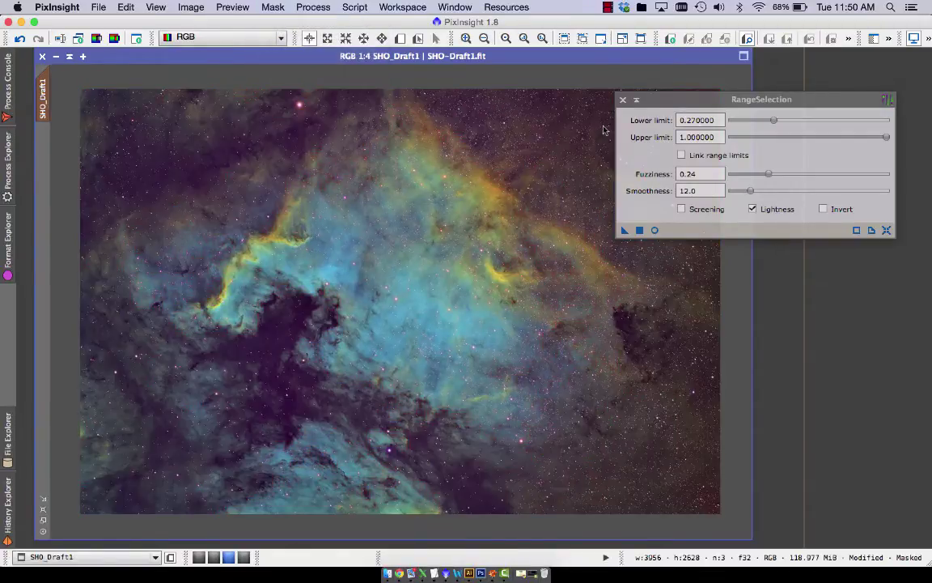
{"action": "left_click_drag", "start_coordinate": [663, 102], "coordinate": [802, 108]}
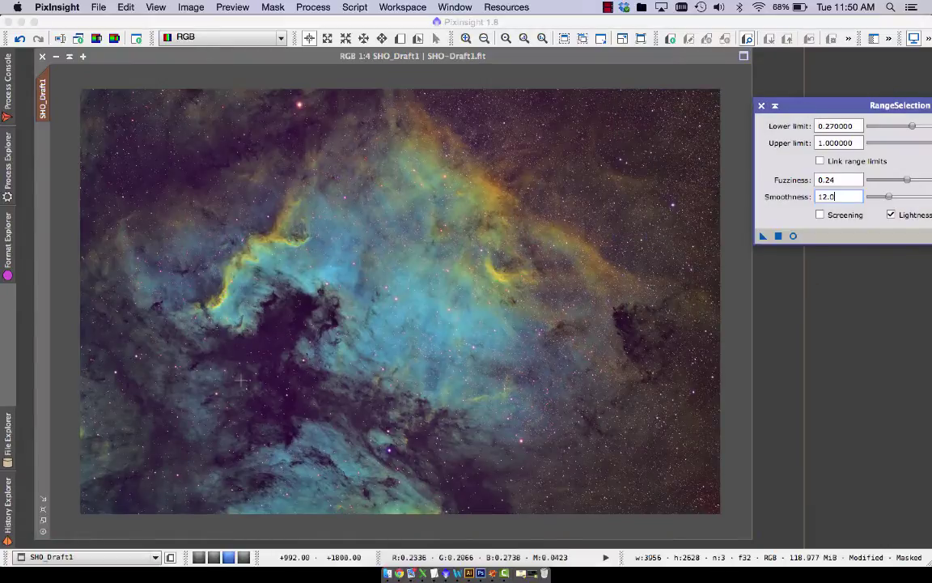
Open LocalHistogramEqualization by searching 'lin' in the process list, and close RangeSelection
{"action": "left_click", "coordinate": [313, 6]}
{"action": "mouse_move", "coordinate": [318, 22]}
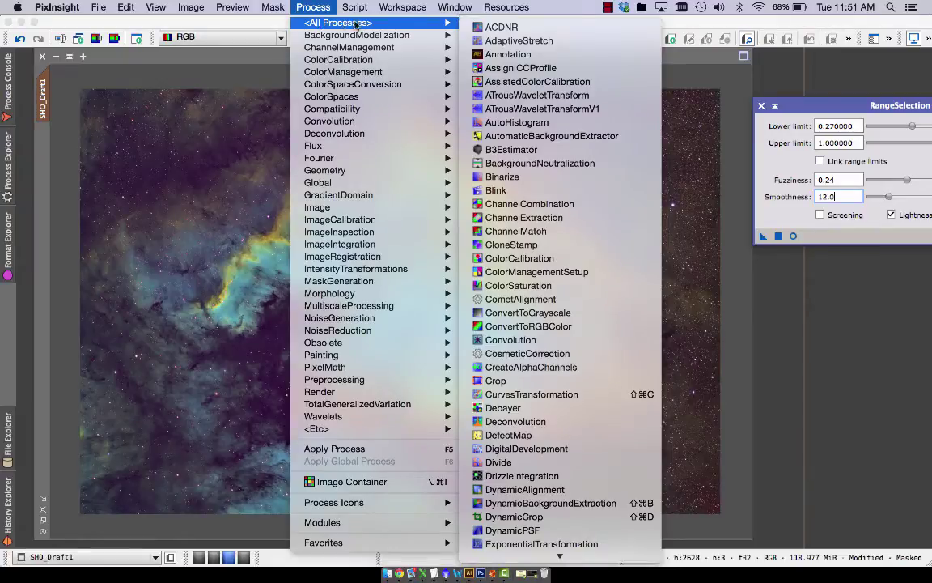
{"action": "type", "text": "lin"}
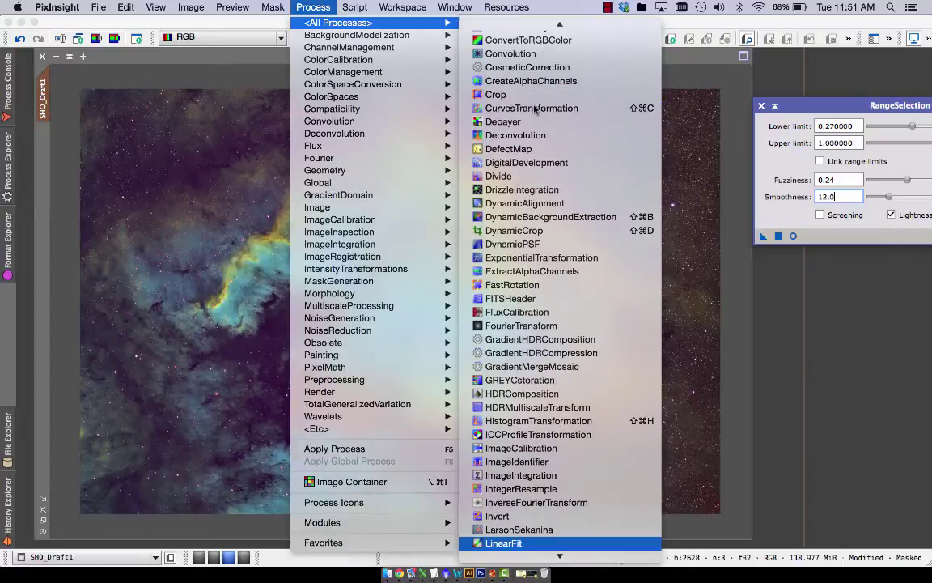
{"action": "key", "text": "Down"}
{"action": "key", "text": "Down"}
{"action": "key", "text": "Up"}
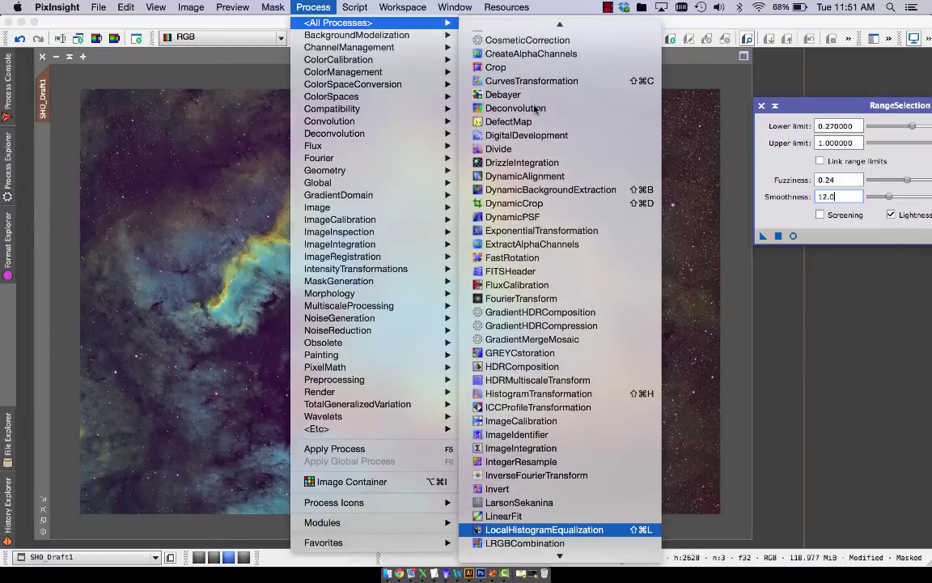
{"action": "key", "text": "Return"}
{"action": "left_click_drag", "start_coordinate": [639, 93], "coordinate": [709, 82]}
{"action": "left_click", "coordinate": [761, 107]}
Start the LocalHistogramEqualization real-time preview and lower Amount to 0.190
{"action": "left_click", "coordinate": [679, 177]}
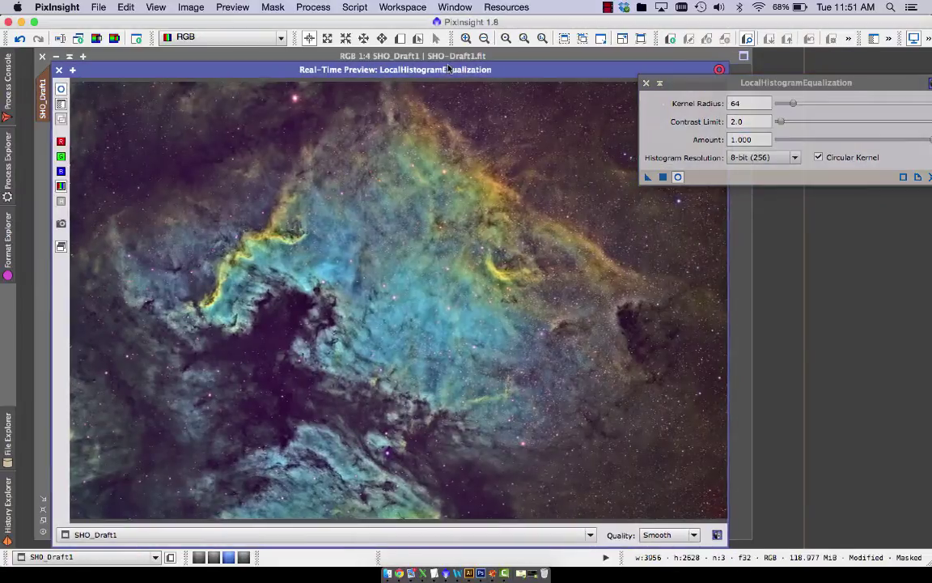
{"action": "left_click_drag", "start_coordinate": [451, 67], "coordinate": [443, 62]}
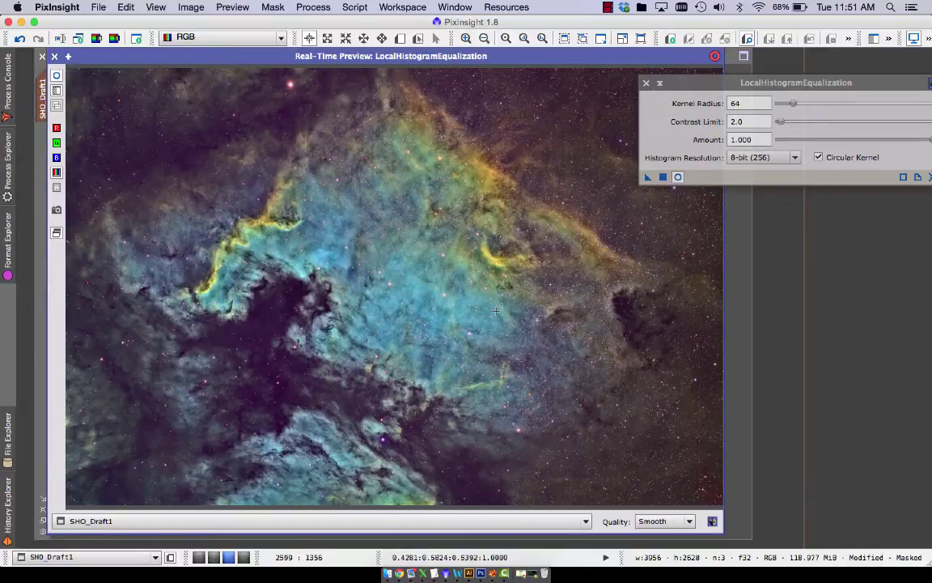
{"action": "left_click_drag", "start_coordinate": [851, 89], "coordinate": [821, 90]}
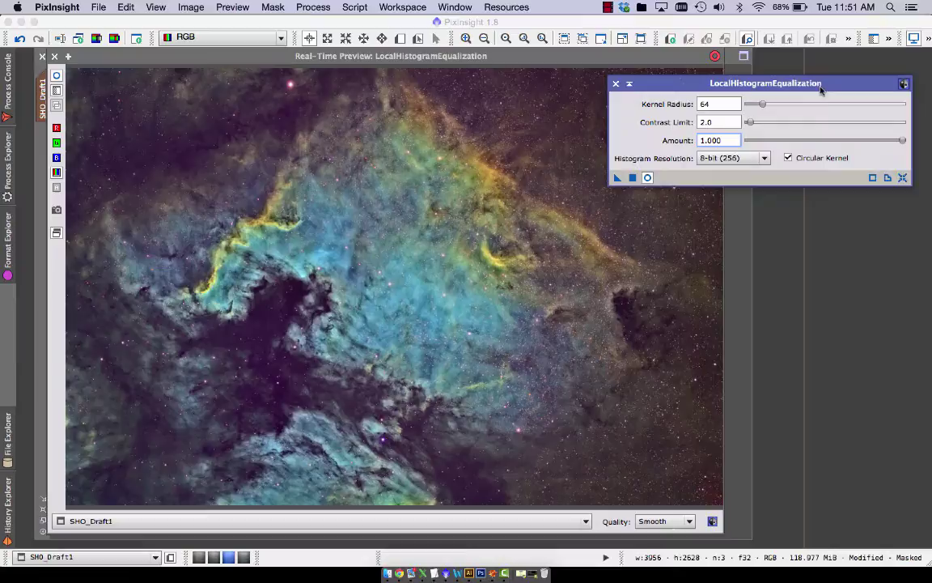
{"action": "left_click_drag", "start_coordinate": [894, 143], "coordinate": [777, 143]}
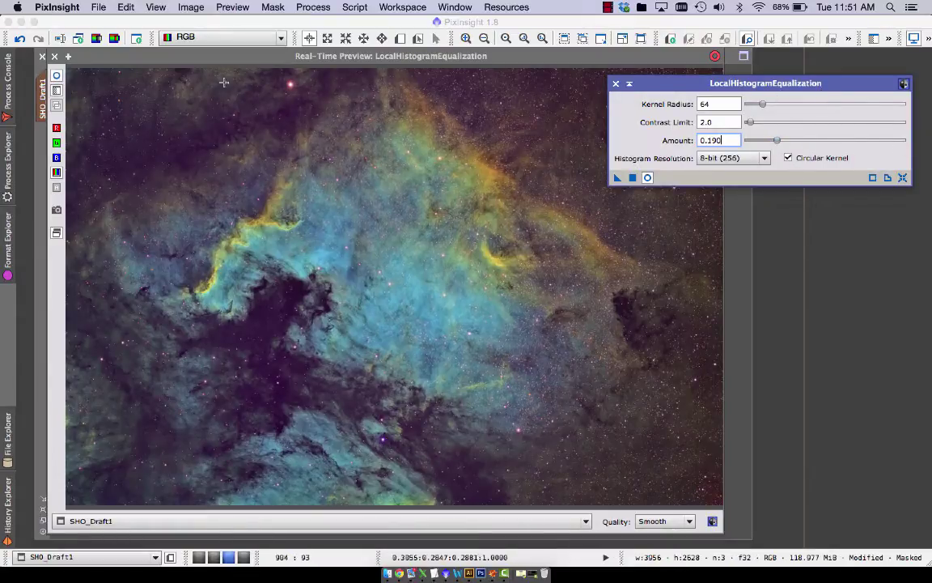
{"action": "left_click", "coordinate": [57, 77]}
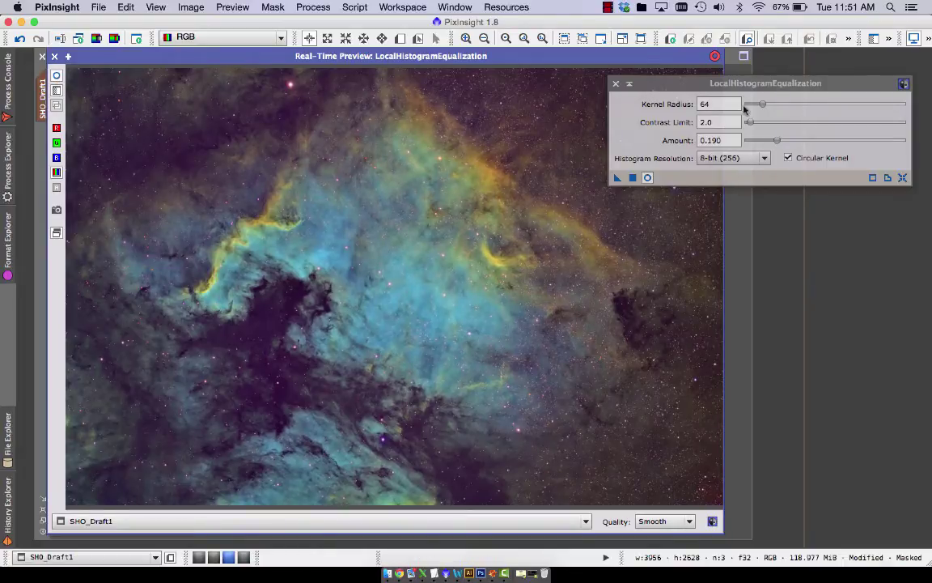
Set Kernel Radius 100, Contrast Limit 3.5 and Amount 0.120, comparing in the live preview
{"action": "left_click_drag", "start_coordinate": [765, 106], "coordinate": [776, 107]}
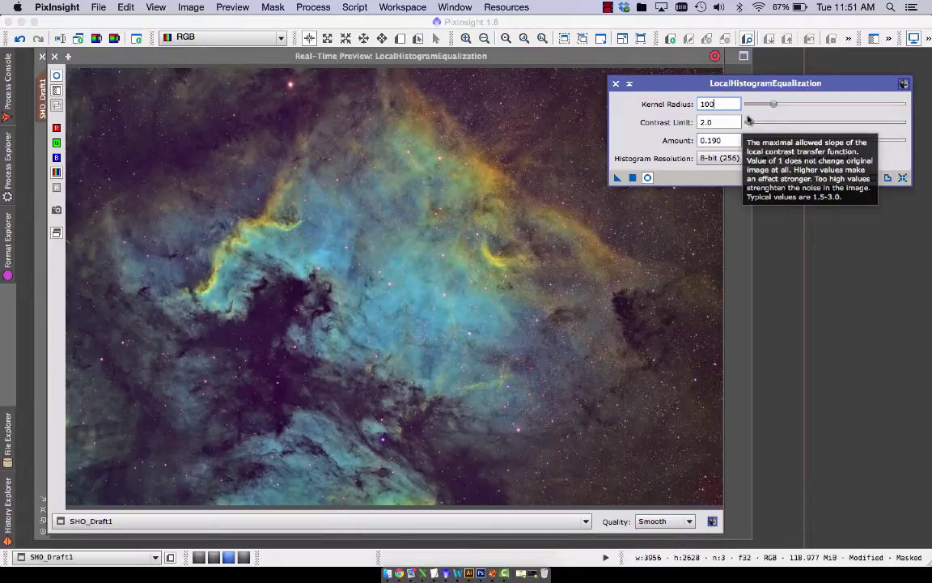
{"action": "left_click", "coordinate": [751, 124]}
{"action": "left_click_drag", "start_coordinate": [751, 124], "coordinate": [757, 127]}
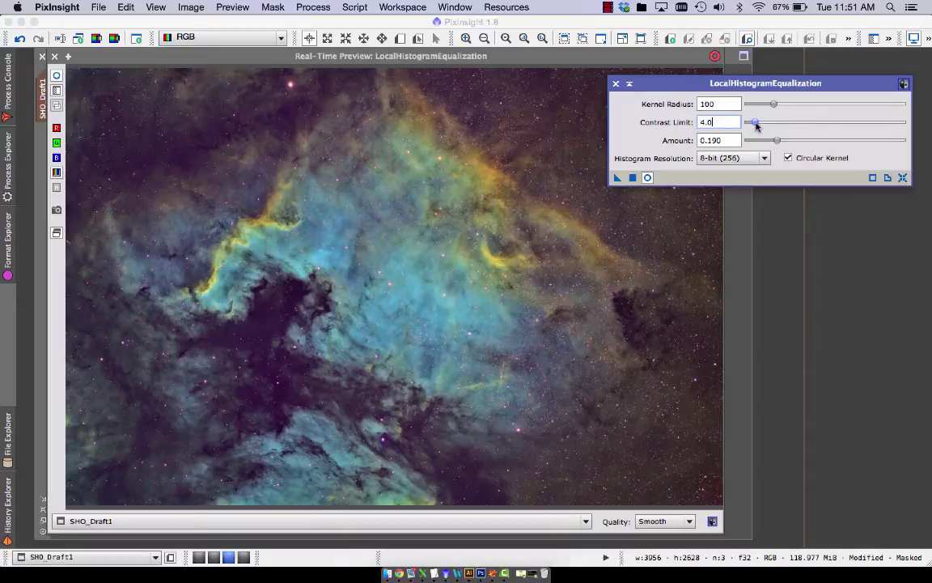
{"action": "left_click", "coordinate": [58, 76]}
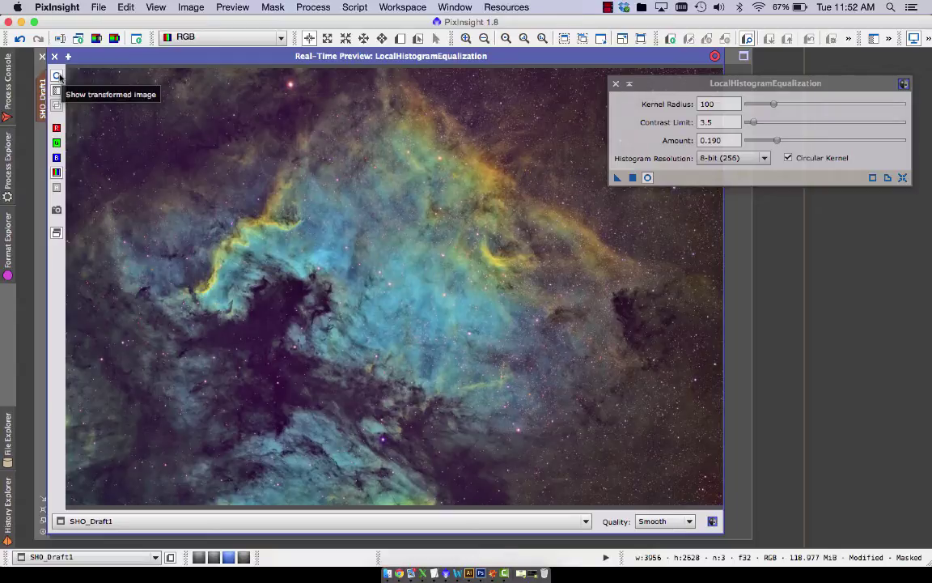
{"action": "left_click_drag", "start_coordinate": [777, 142], "coordinate": [760, 144]}
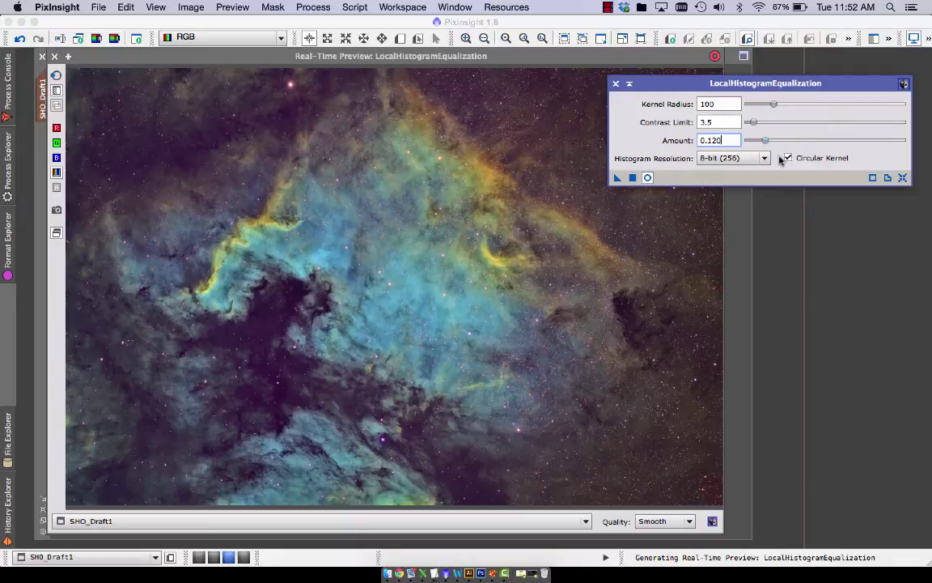
Close the preview and apply LocalHistogramEqualization (radius 100, limit 3.5, amount 0.120) to SHO_Draft1
{"action": "left_click", "coordinate": [597, 136]}
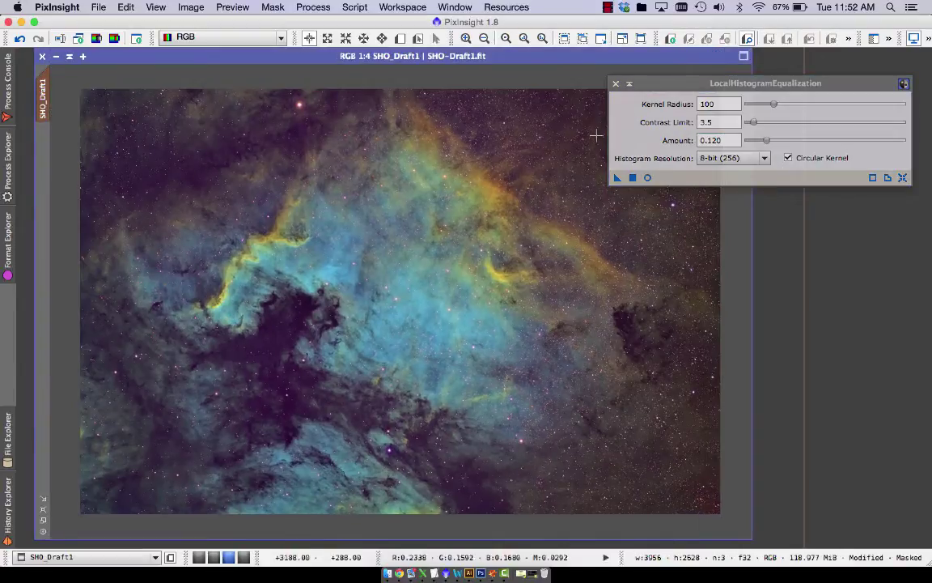
{"action": "left_click", "coordinate": [633, 177]}
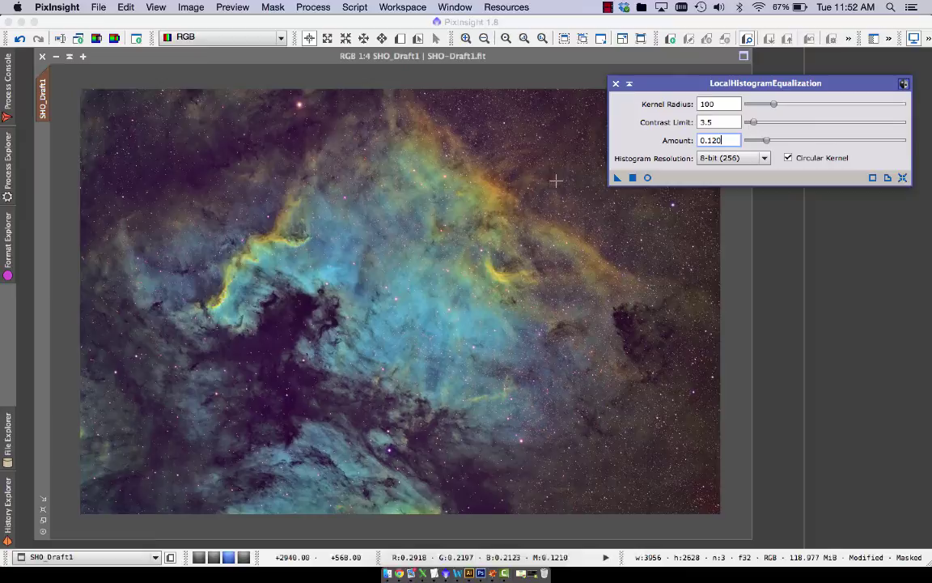
{"action": "left_click", "coordinate": [20, 39]}
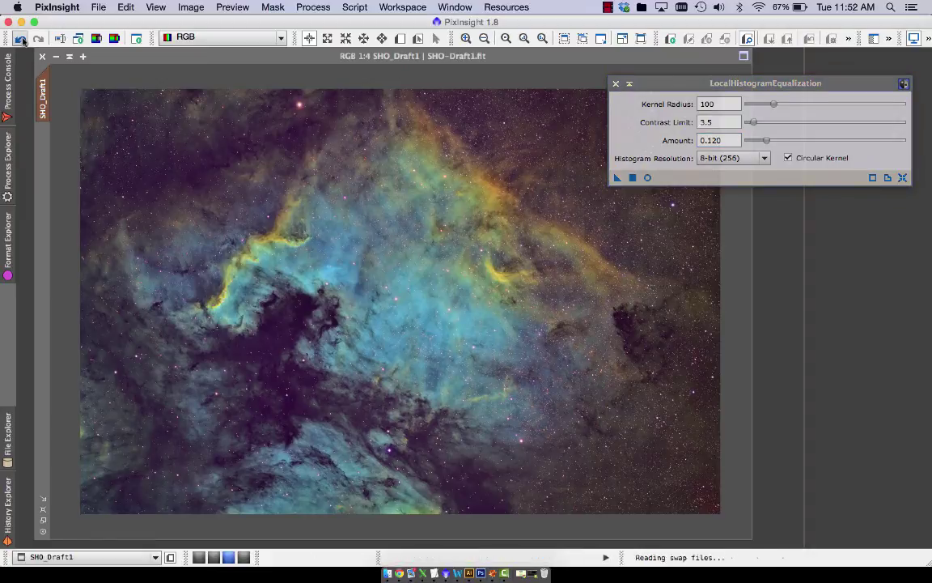
{"action": "left_click", "coordinate": [40, 40]}
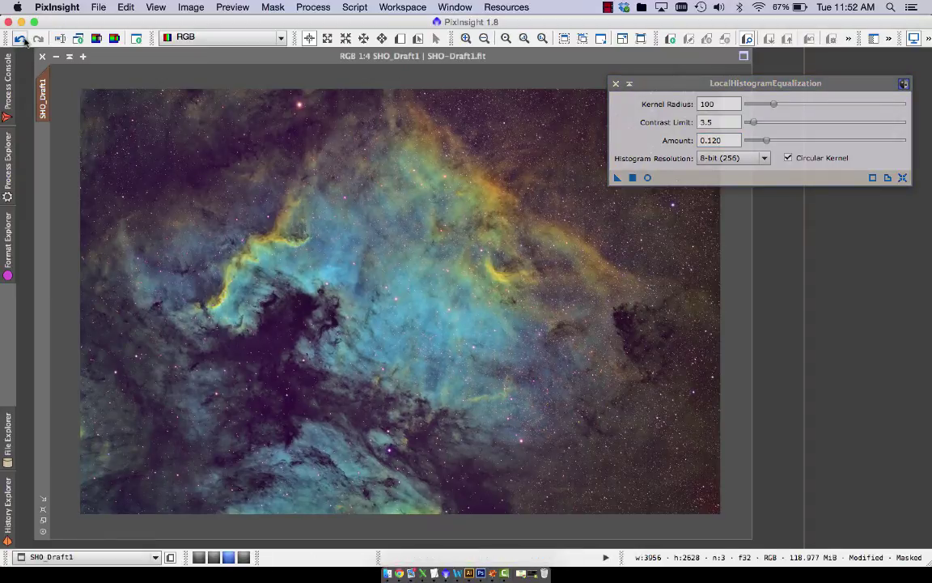
{"action": "left_click", "coordinate": [20, 39]}
{"action": "left_click", "coordinate": [37, 40]}
{"action": "left_click", "coordinate": [20, 39]}
{"action": "left_click", "coordinate": [39, 39]}
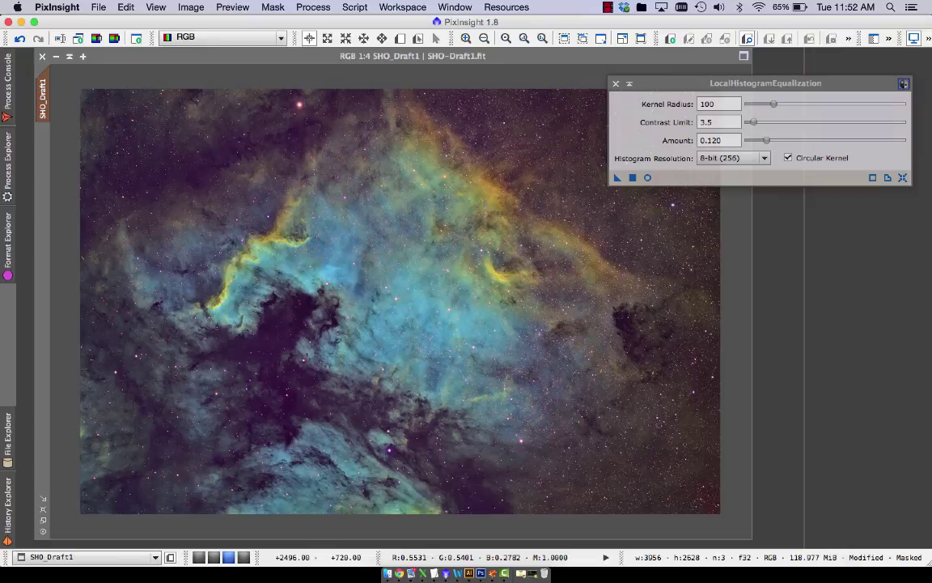